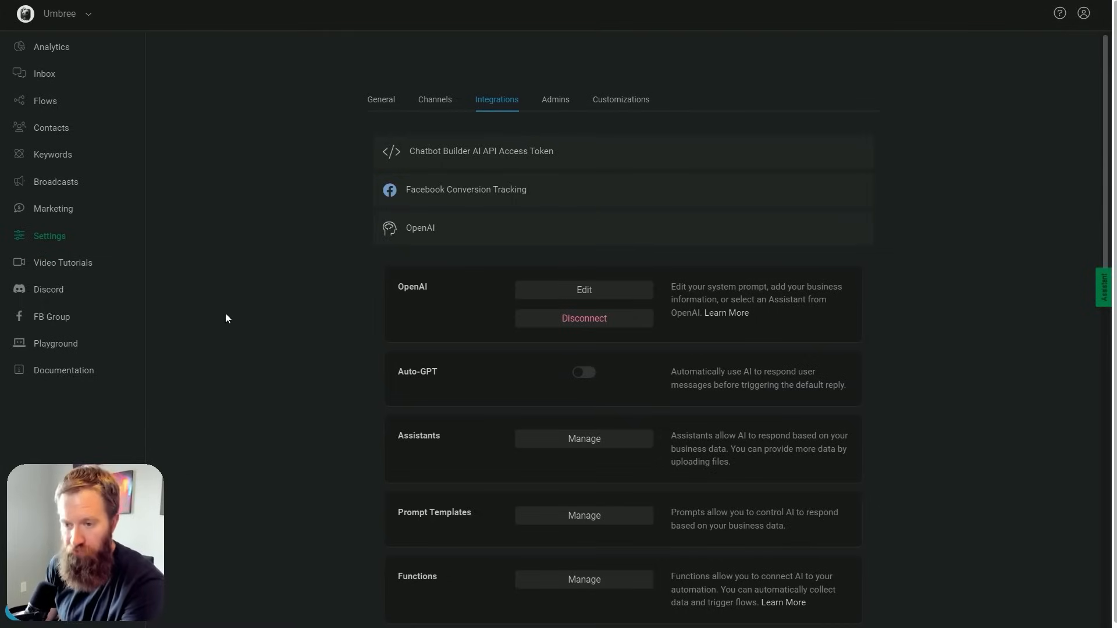
scroll(226, 313, down, 2)
scroll(239, 330, up, 2)
click(445, 103)
click(456, 193)
click(497, 100)
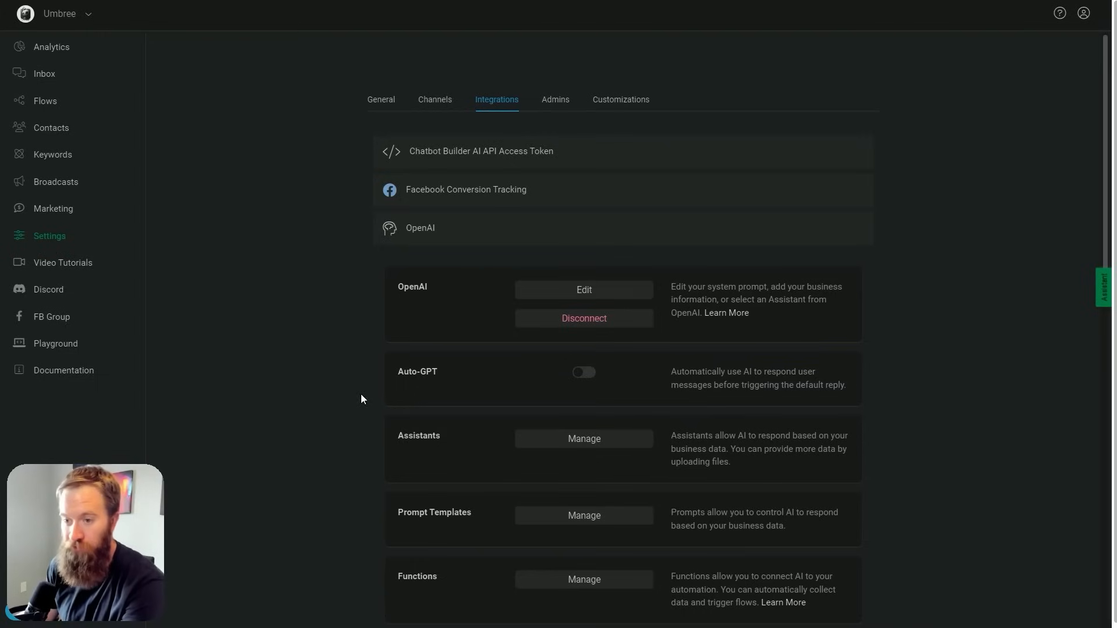
Open umbral.ai in the incognito window and ask the FAQ assistant about chatbot types, then about starting a project
click(746, 602)
text(umb)
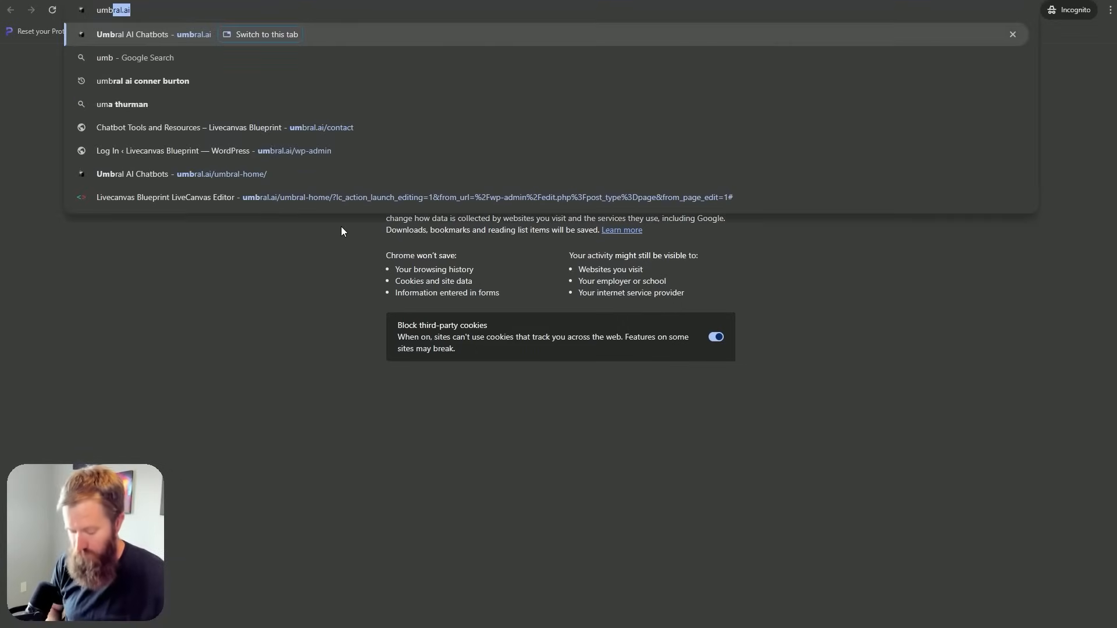
text(ra)
key(Return)
scroll(201, 368, down, 3)
scroll(187, 349, down, 6)
scroll(185, 349, down, 6)
scroll(185, 356, down, 6)
scroll(191, 356, down, 7)
scroll(197, 347, down, 6)
scroll(197, 347, down, 2)
scroll(197, 343, down, 2)
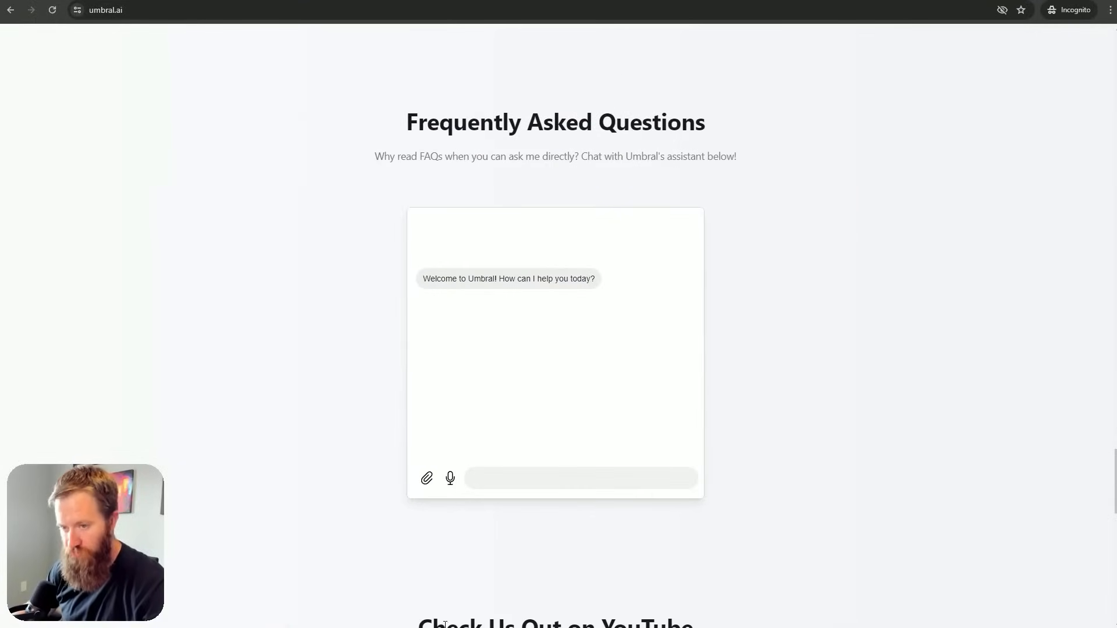
text(hi, )
text(o you build)
key(Return)
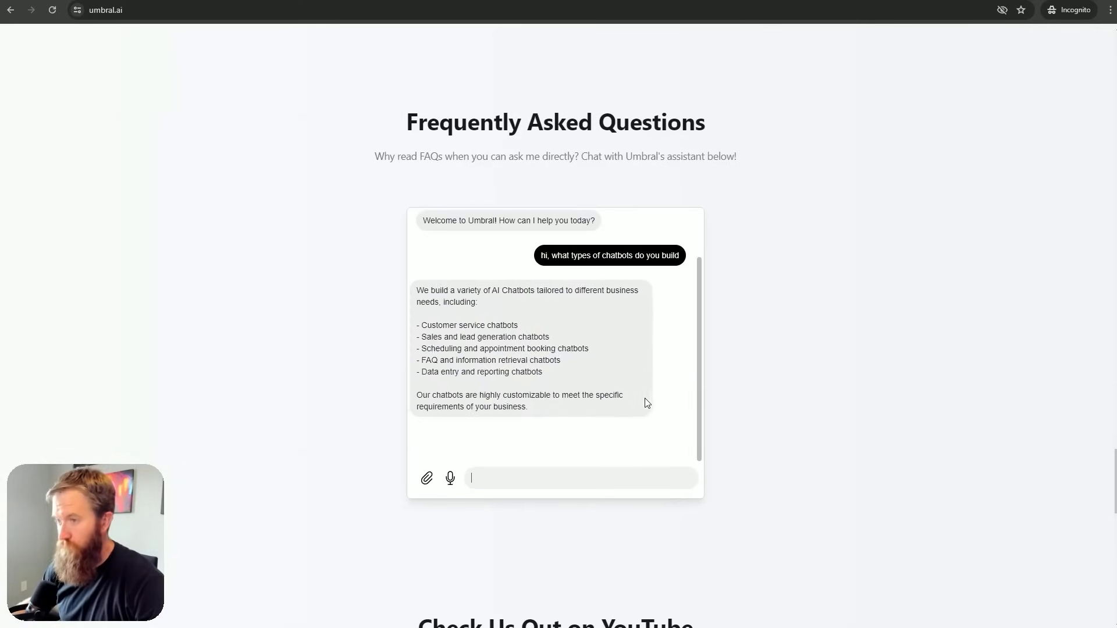
text(grfeat)
text(like to get started with aproject)
key(Return)
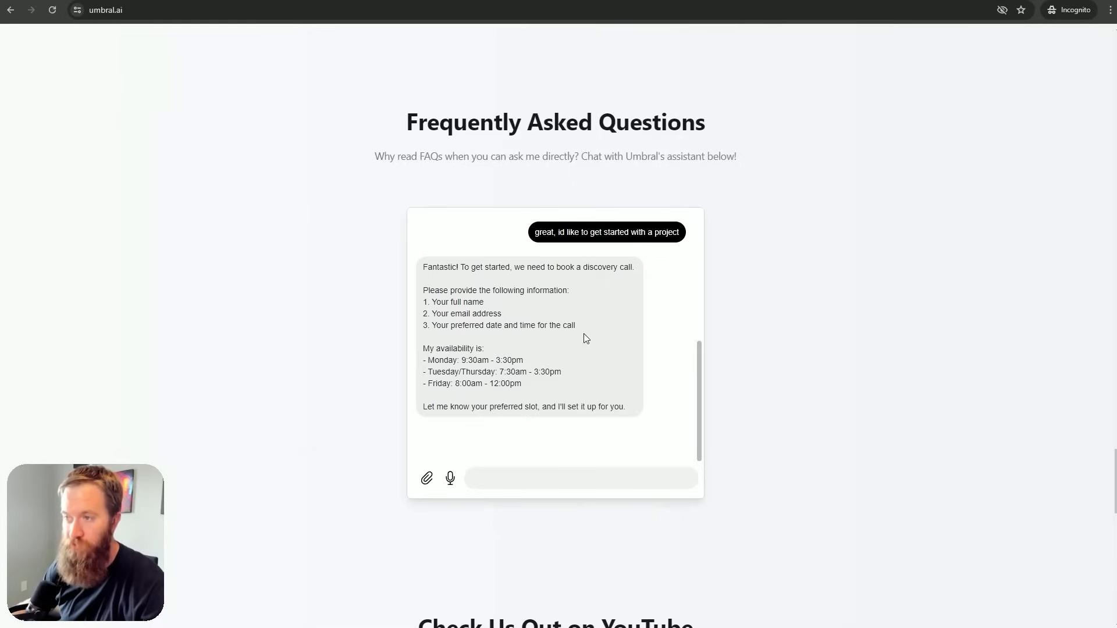
Send the chat assistant a name and email address
click(583, 475)
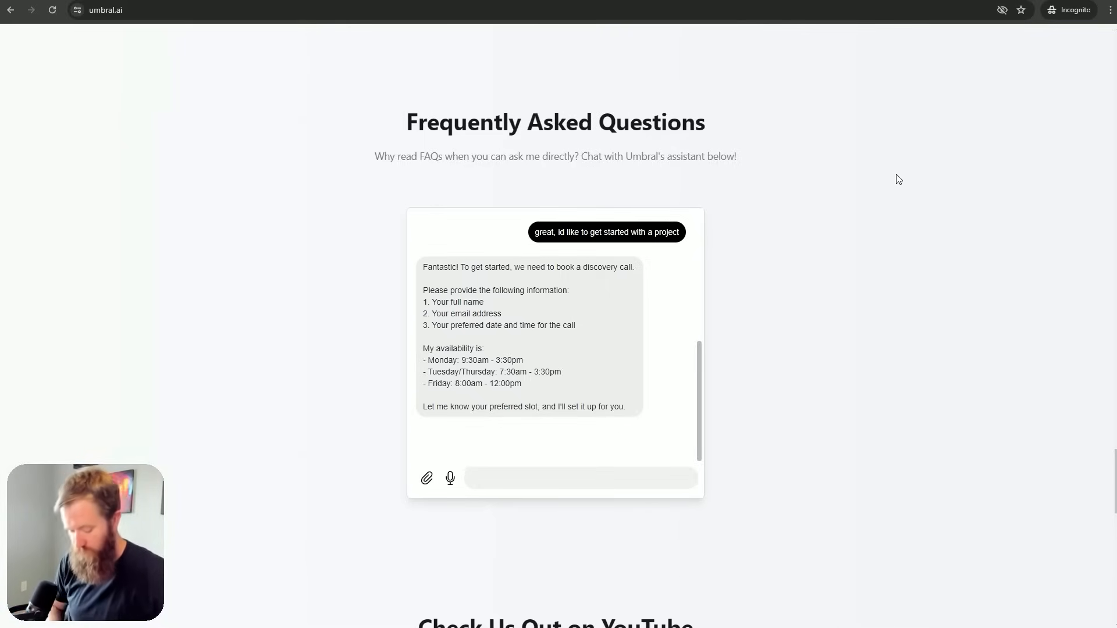
text(my nb)
text(s is conner)
text(m)
key(super)
text(bral)
click(762, 396)
text(bral.ai)
key(Return)
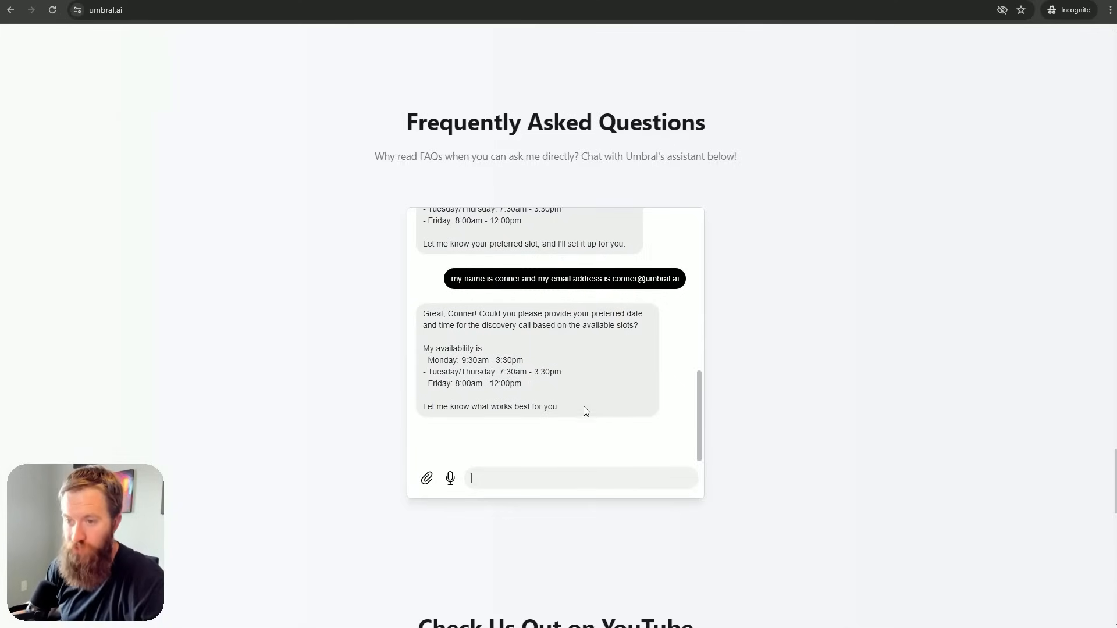
scroll(585, 411, up, 1)
drag(497, 341, 611, 352)
Send a name correction, then ask again which chatbot types are built
click(616, 352)
scroll(553, 348, down, 1)
drag(423, 346, 537, 401)
click(591, 339)
text(woops, my name is actualyl bob)
key(Return)
text(what we)
text(s that you built again?)
key(Return)
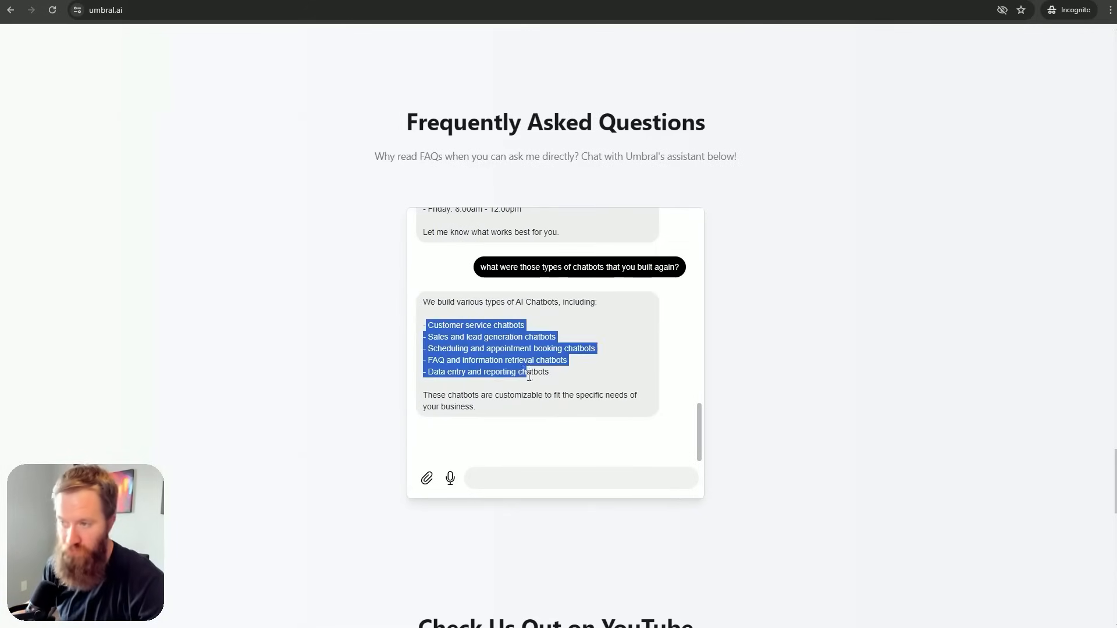
Send 'alright lets continue', request Monday at 10:00am, then settle on 10:30am for the discovery call
click(531, 376)
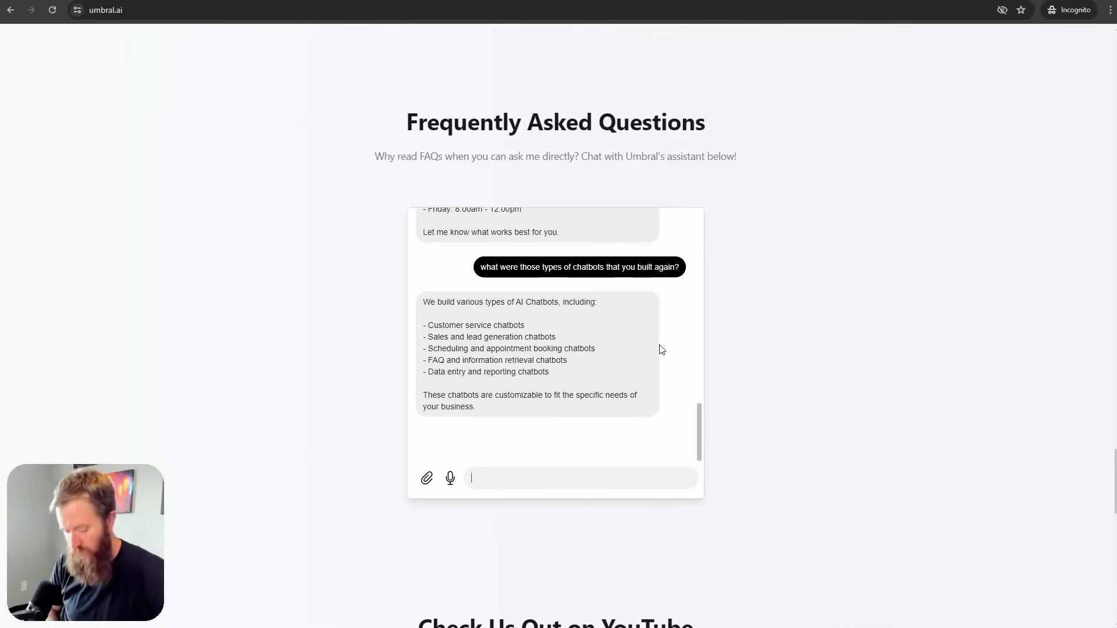
text(alright lets continue)
key(Return)
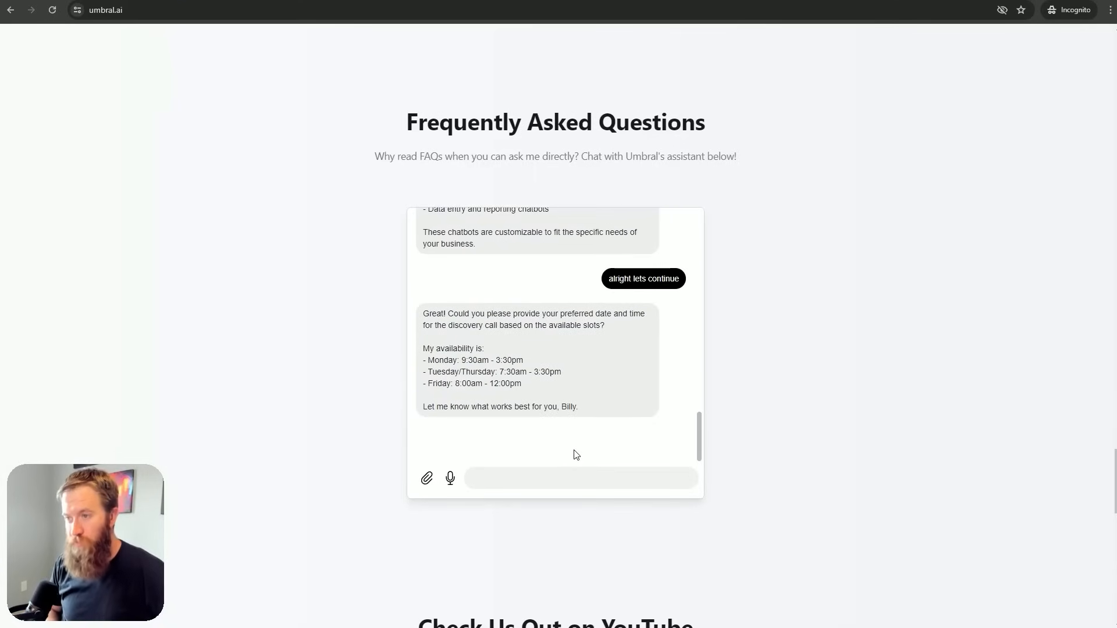
text(Let's try)
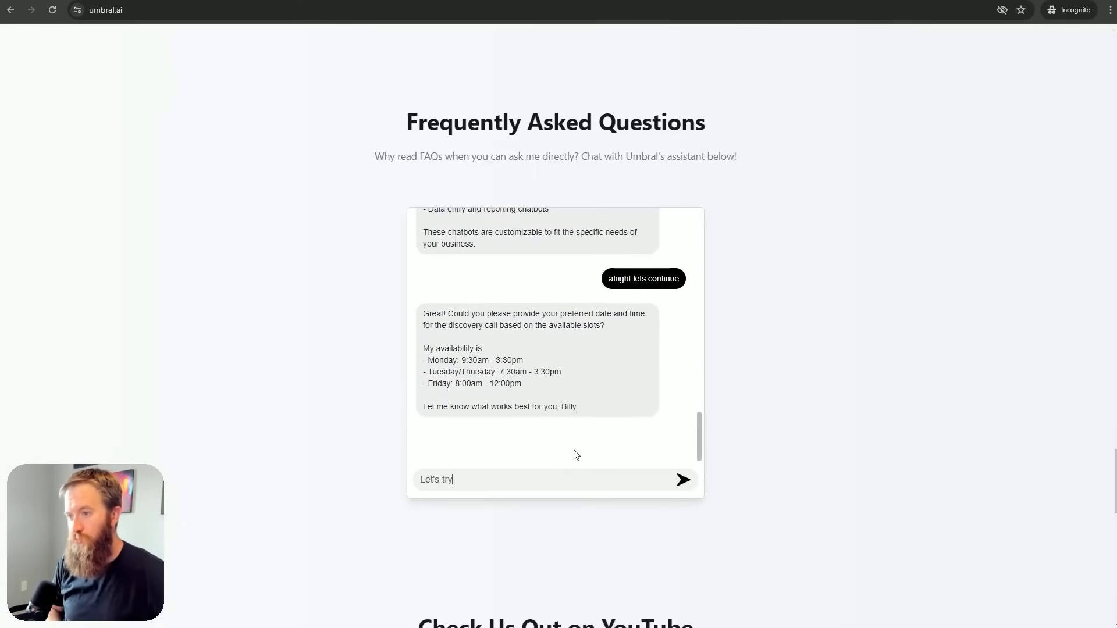
text(Monday at)
text(am)
key(Return)
text(10:30am)
key(Return)
text(sure, do you have any examples)
text(s youve built)
Ask for example bots, the booking details again, and Monday's actual date
key(Return)
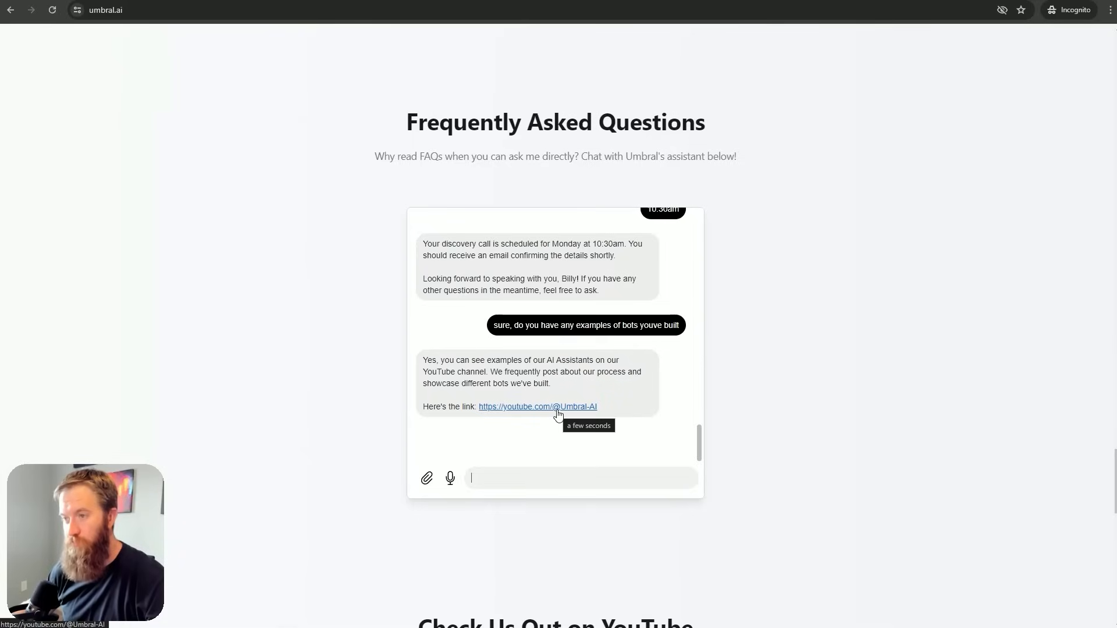
text(what were those booking details again?)
key(Return)
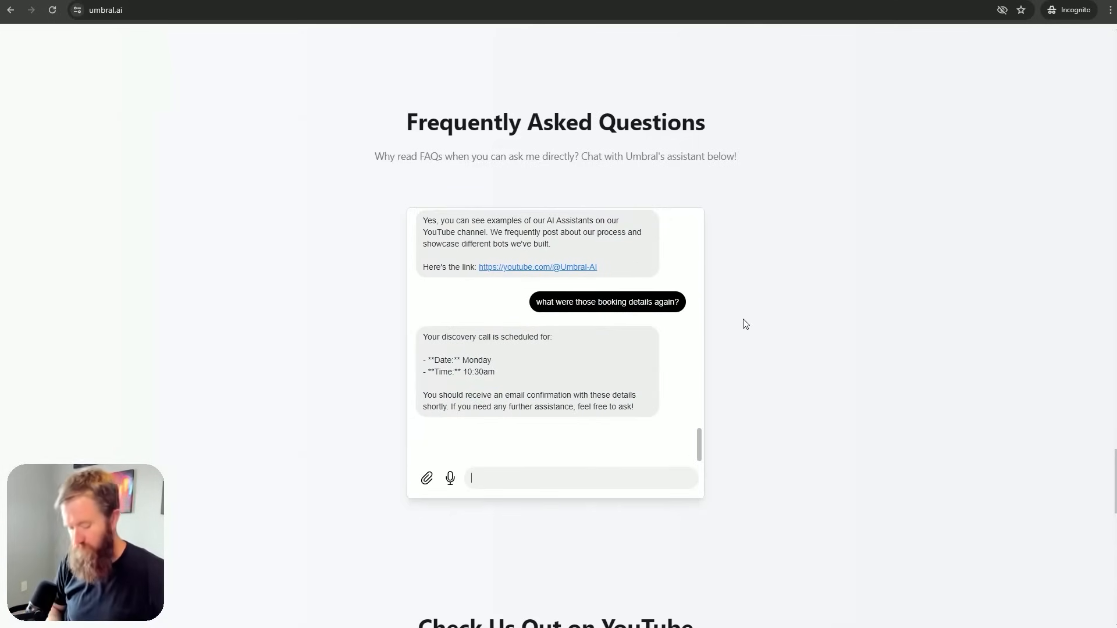
text(wait whats the actual date of monday?)
key(Return)
Record a voice question with microphone access allowed, send it and play the assistant's audio reply
drag(639, 383, 461, 392)
click(622, 423)
scroll(529, 425, down, 2)
scroll(599, 306, up, 2)
scroll(620, 279, down, 2)
scroll(768, 262, down, 1)
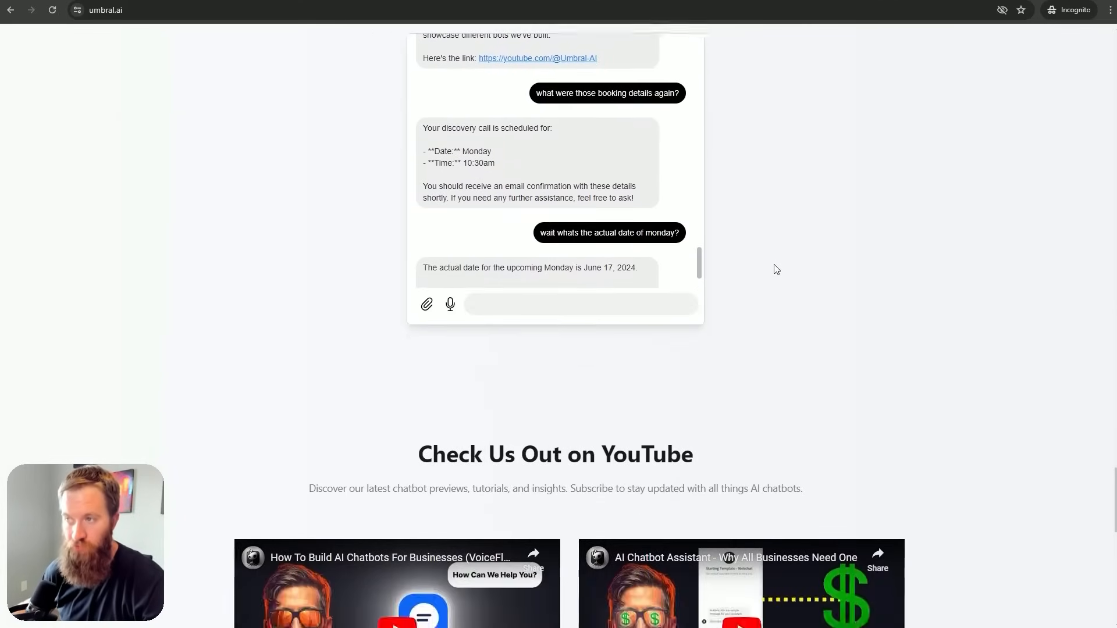
scroll(766, 318, up, 2)
scroll(619, 349, down, 1)
scroll(563, 372, up, 1)
scroll(619, 305, down, 1)
scroll(523, 258, down, 1)
scroll(818, 374, up, 2)
scroll(658, 402, up, 2)
scroll(652, 385, down, 2)
click(450, 478)
click(172, 88)
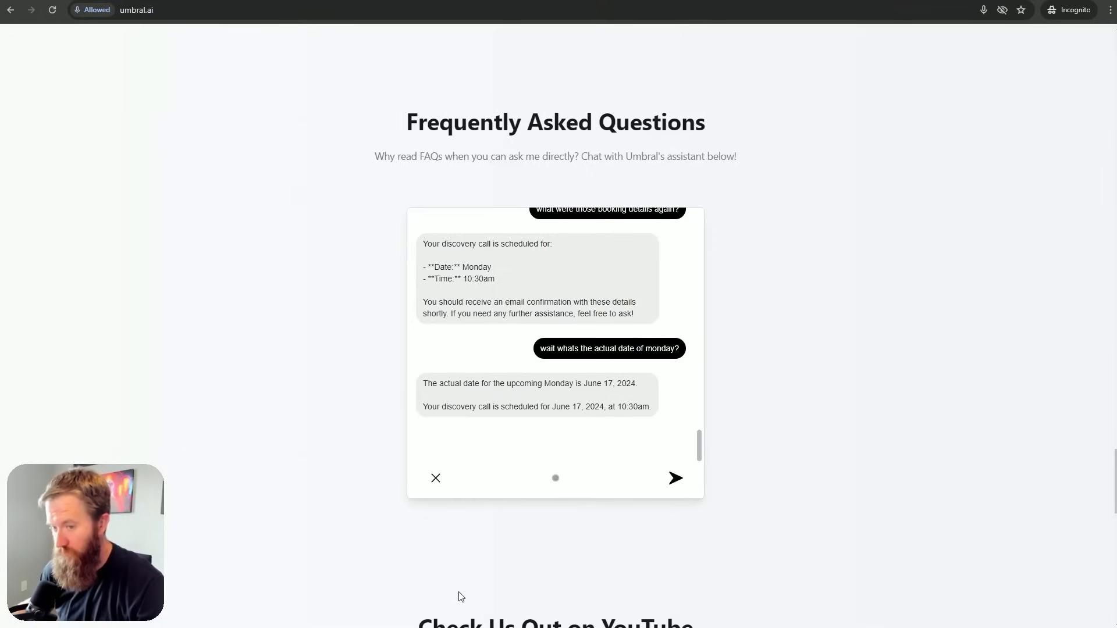
click(677, 479)
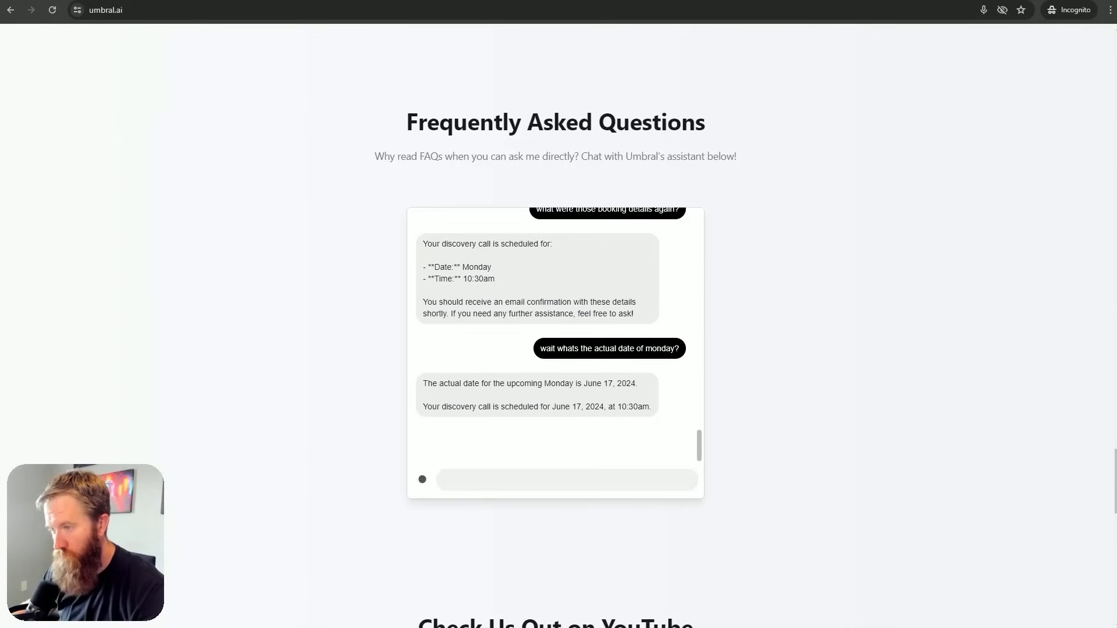
scroll(582, 419, up, 2)
click(526, 320)
scroll(529, 353, down, 2)
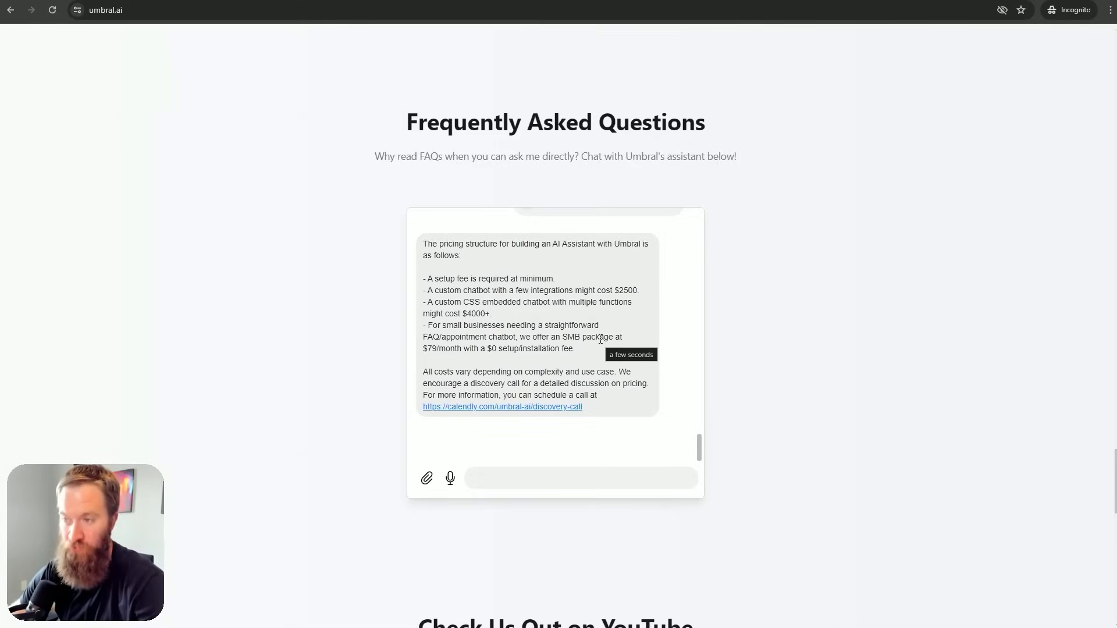
scroll(610, 405, up, 2)
scroll(631, 412, down, 1)
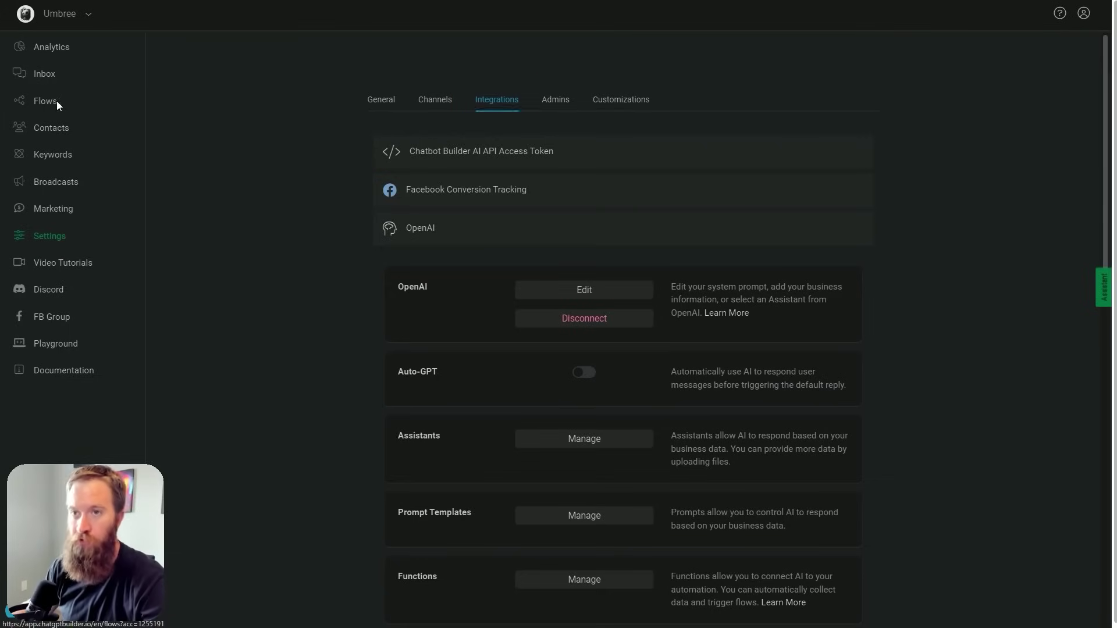
Go to the flows list in Chatbot Builder AI and enter the Default Replies group
click(55, 102)
click(765, 222)
Open the Default Reply - Simple flow, position the diagram, and show the addable block types
click(494, 386)
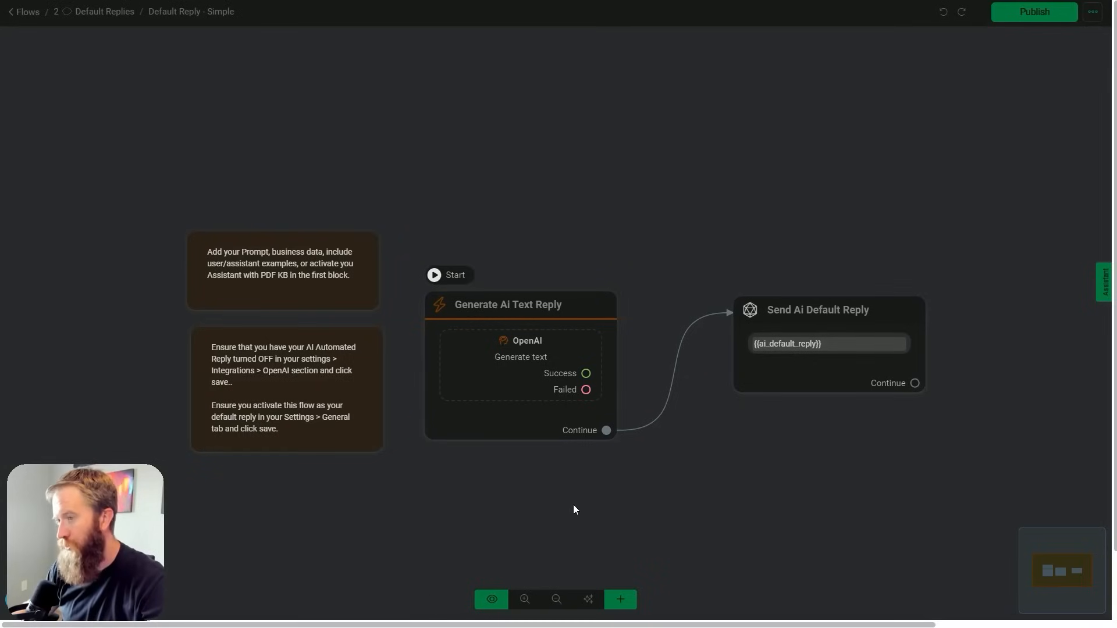
mouse_move(573, 511)
mouse_down()
mouse_move(535, 469)
mouse_move(592, 479)
mouse_up()
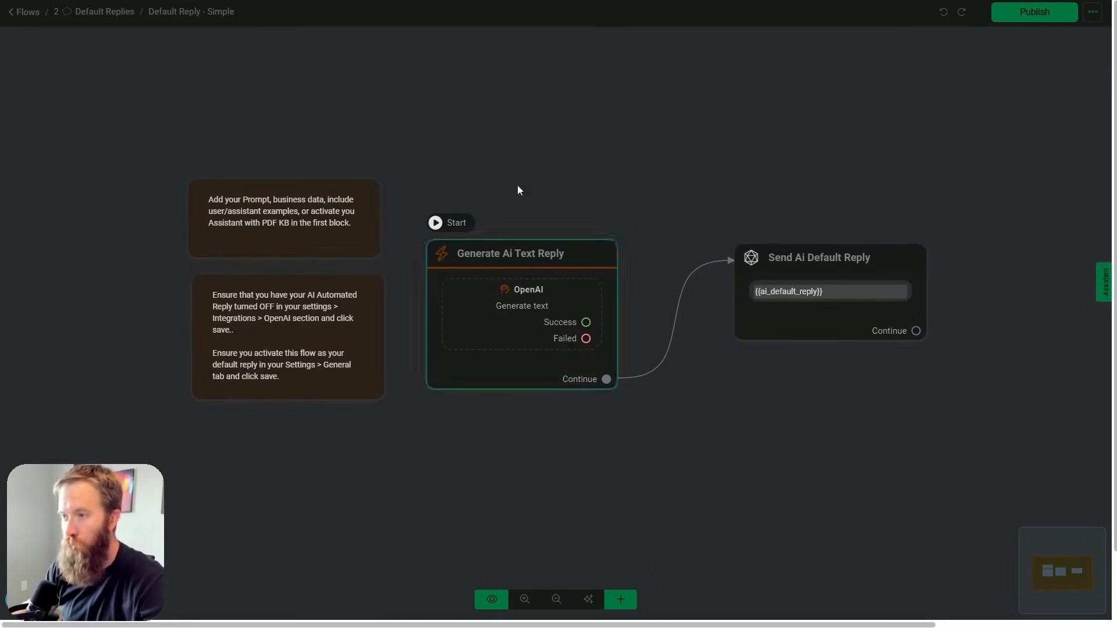
drag(501, 449, 507, 489)
drag(610, 481, 592, 475)
drag(595, 479, 598, 473)
click(629, 602)
click(557, 525)
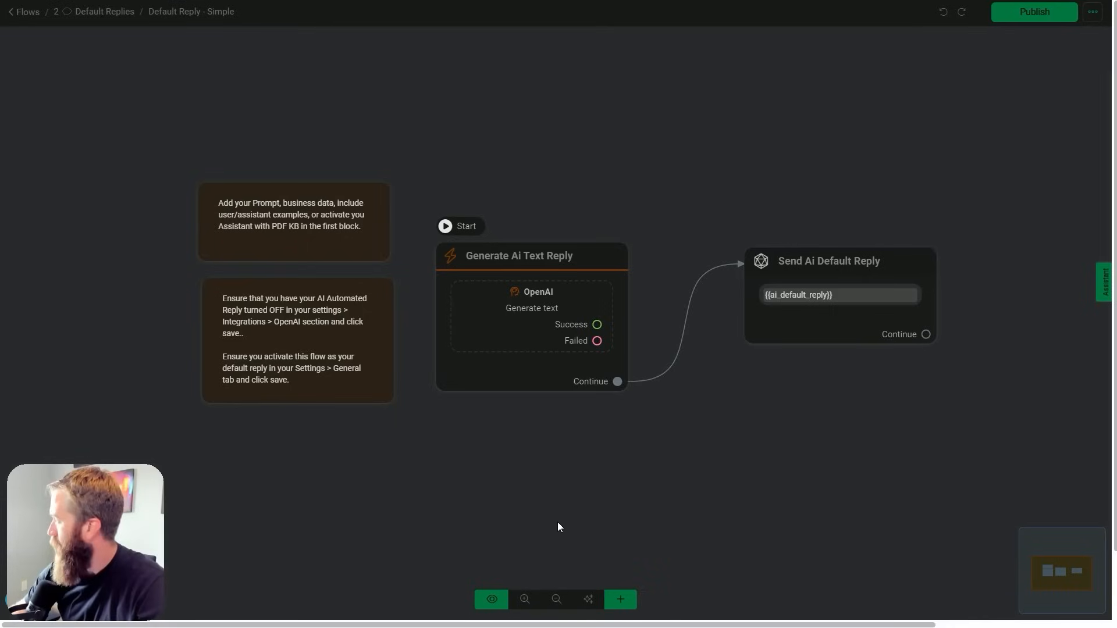
click(630, 600)
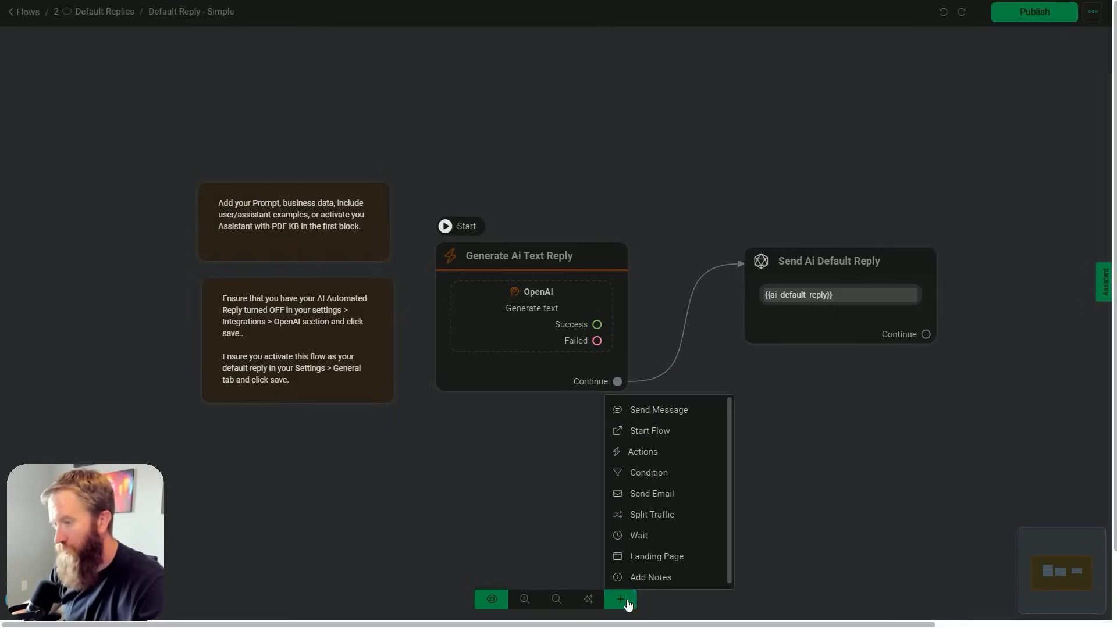
click(655, 410)
drag(750, 370, 760, 487)
click(760, 487)
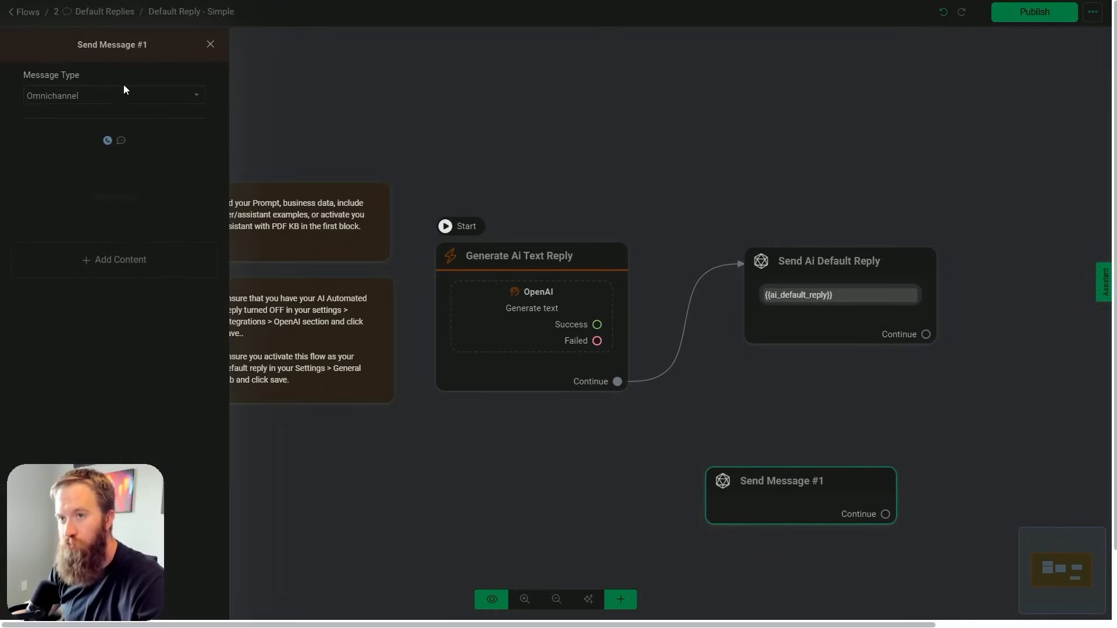
click(66, 274)
click(751, 500)
mouse_move(801, 495)
click(851, 452)
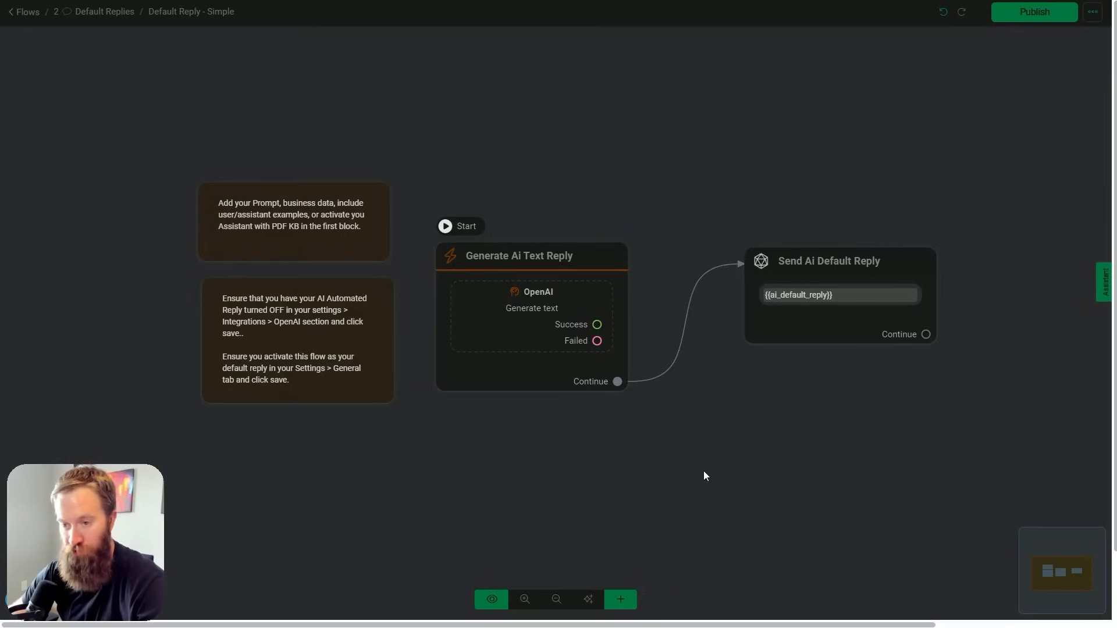
Leave the flow and go to the bot's Settings, Channels section
click(31, 13)
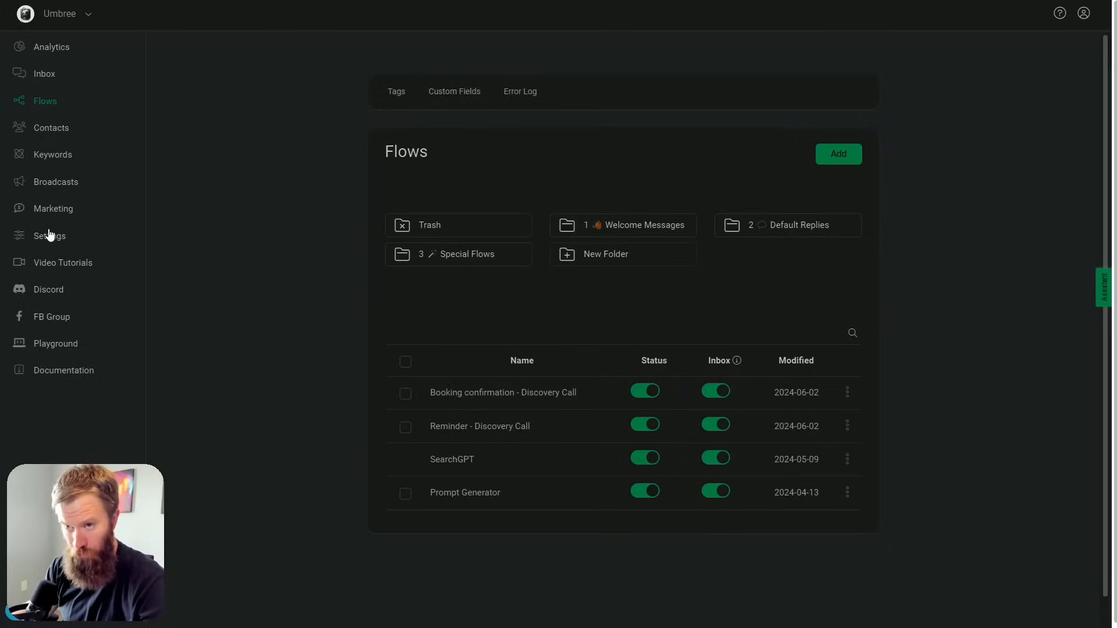
click(50, 245)
click(432, 106)
Expand and collapse the SMS, Voice and Telegram channel rows to review them
click(429, 353)
click(437, 464)
click(419, 394)
click(436, 414)
click(431, 434)
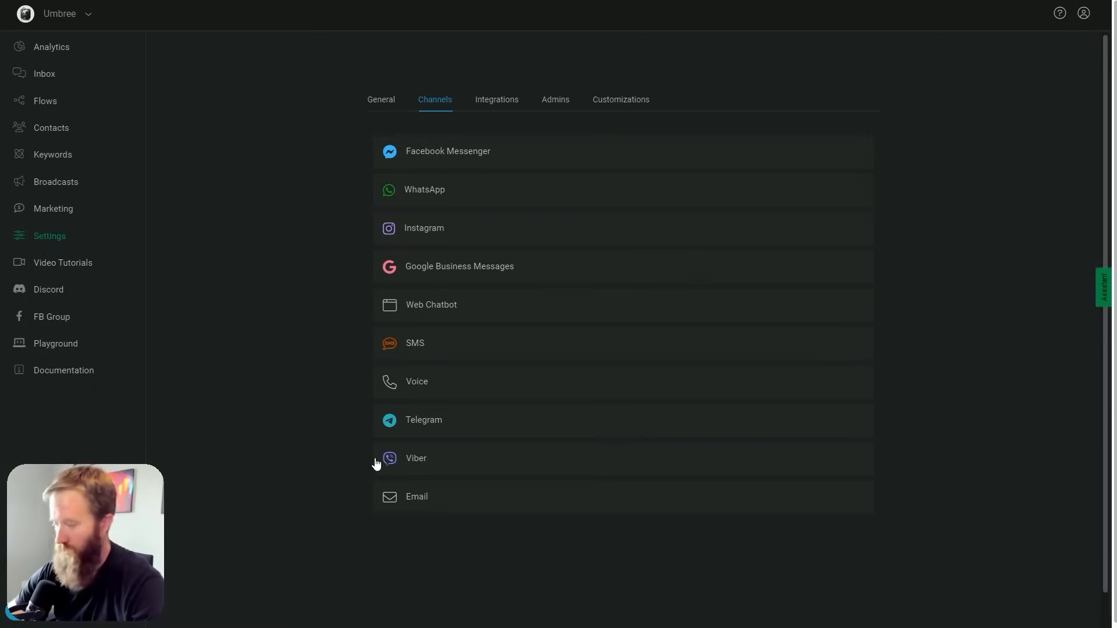
Expand the Google Calendar integration to show its connected account and Disconnect button
click(494, 101)
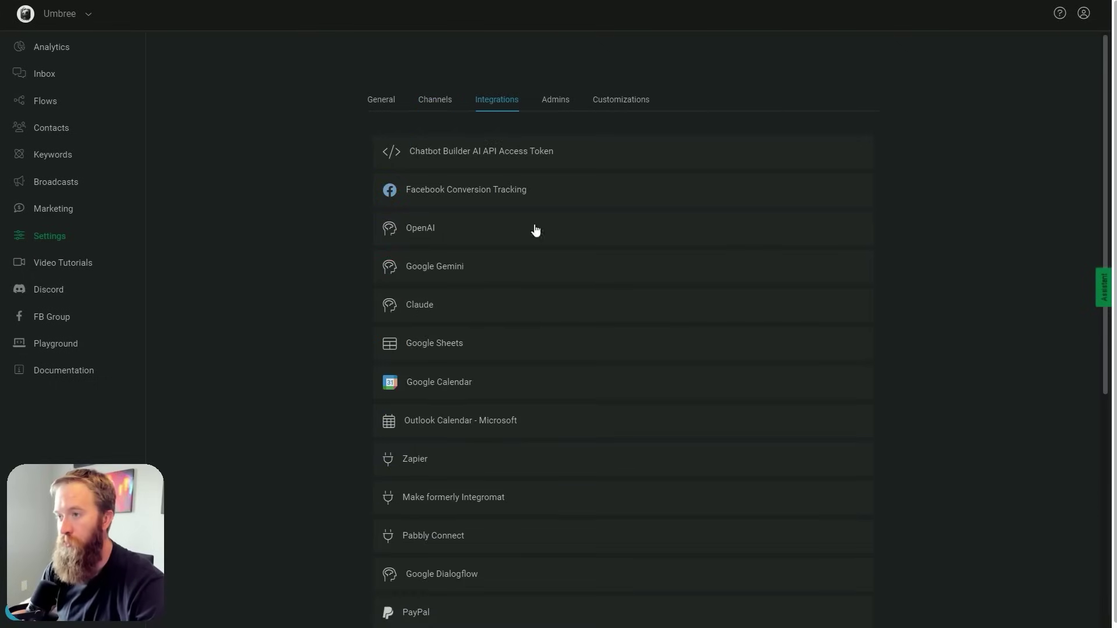
click(473, 401)
scroll(416, 392, down, 1)
drag(639, 352, 509, 354)
click(509, 352)
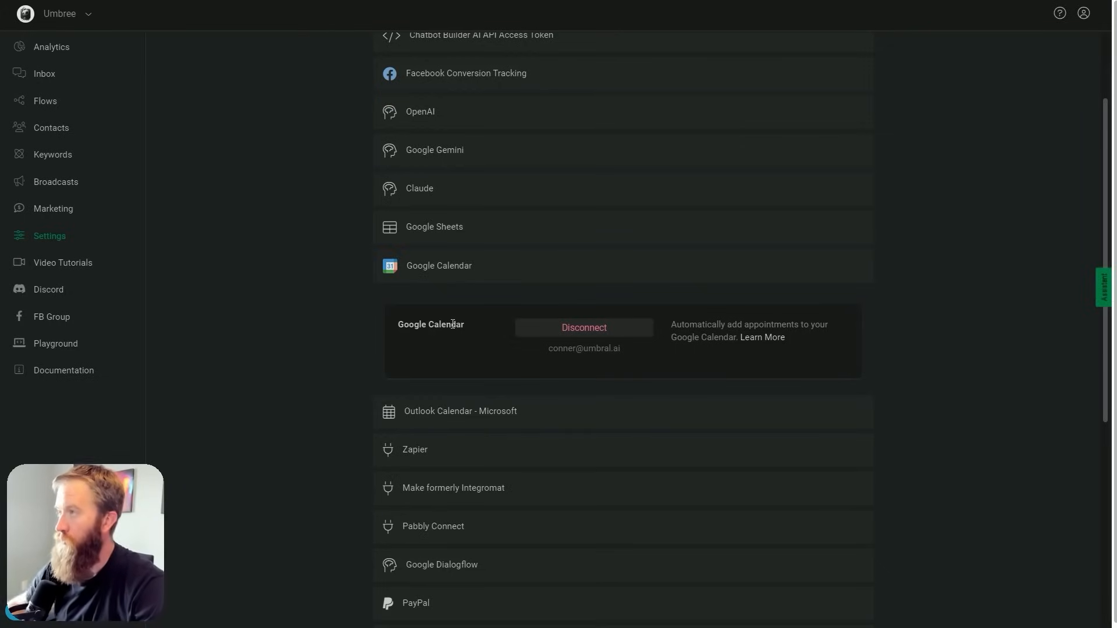
scroll(296, 464, down, 2)
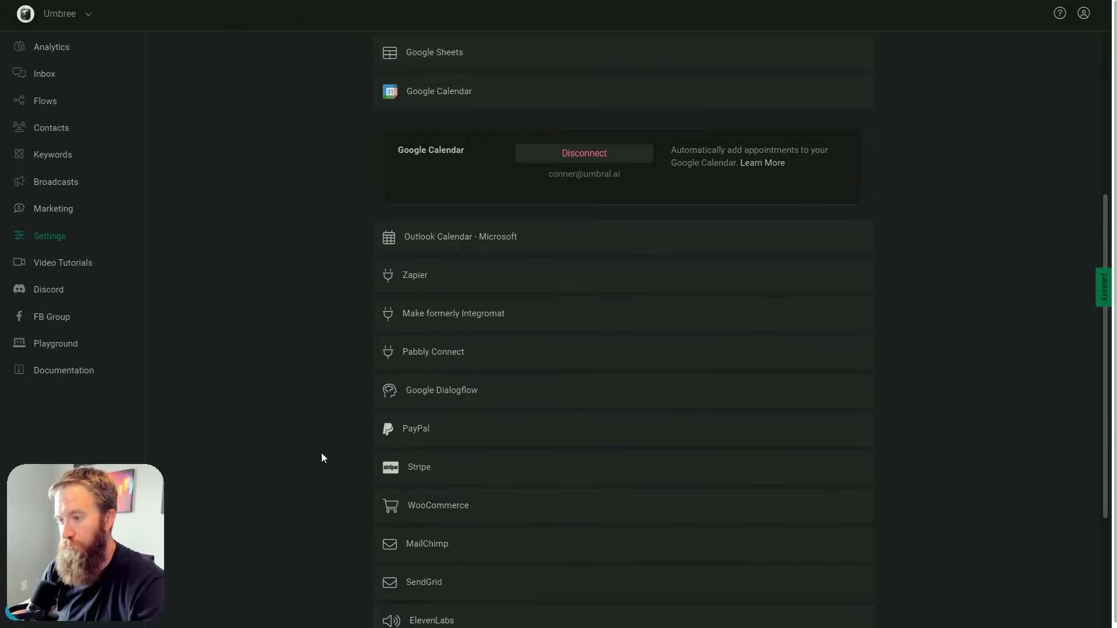
scroll(320, 456, down, 1)
scroll(322, 461, down, 1)
scroll(319, 456, up, 1)
scroll(332, 454, up, 1)
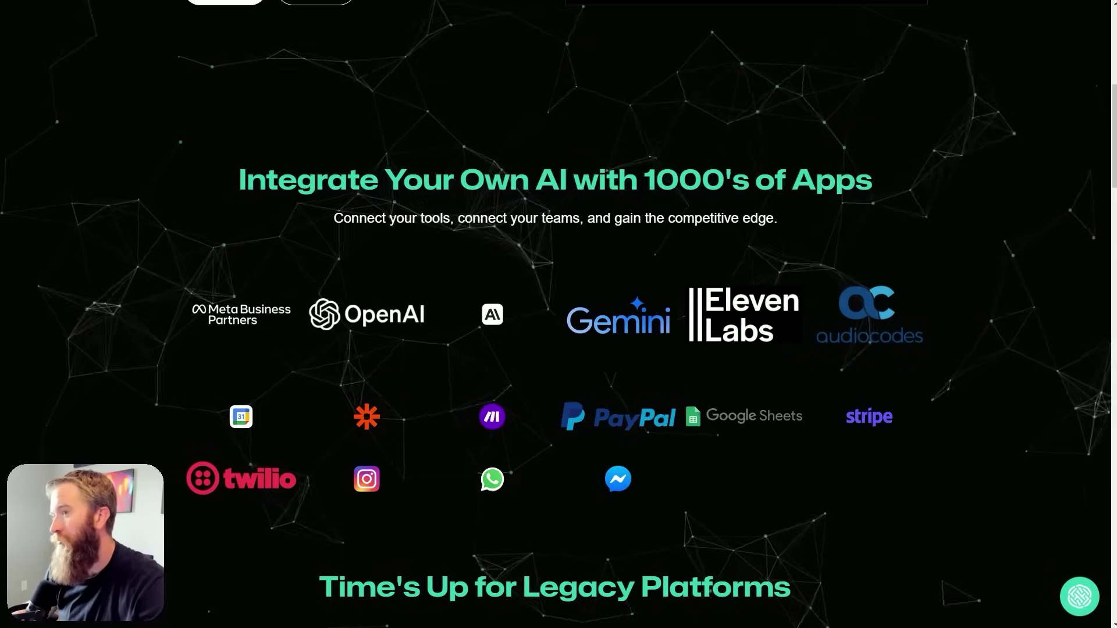
scroll(776, 469, up, 1)
scroll(759, 507, up, 5)
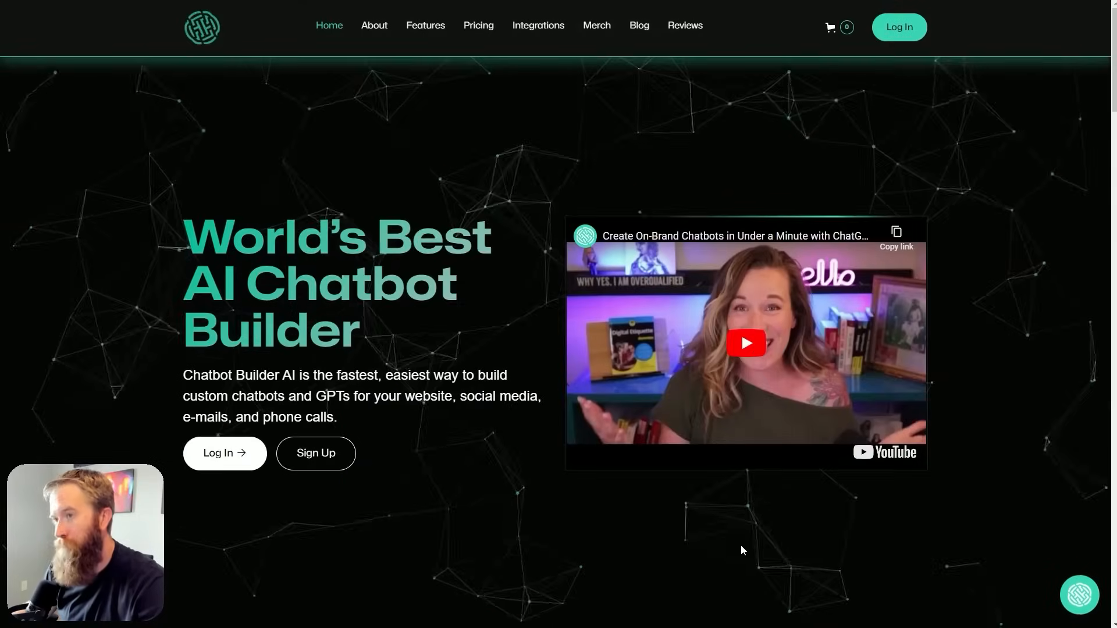